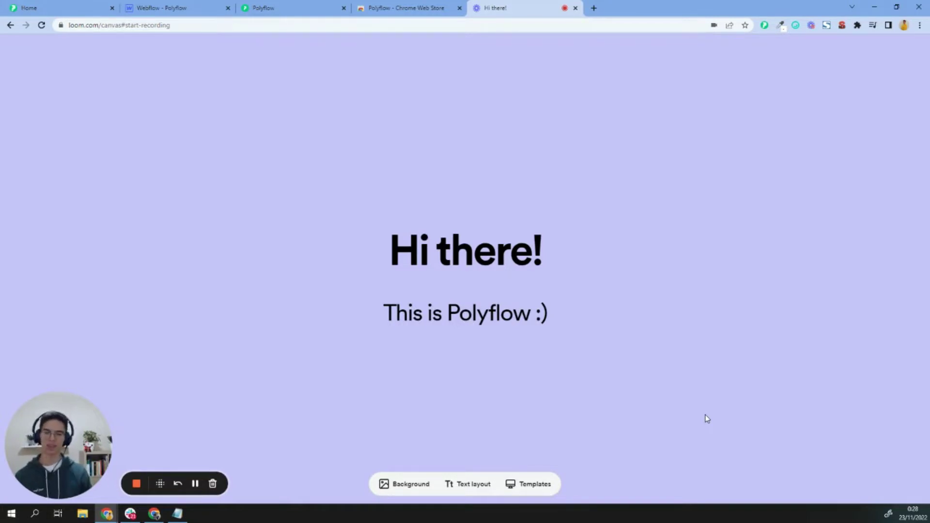
left_click(194, 485)
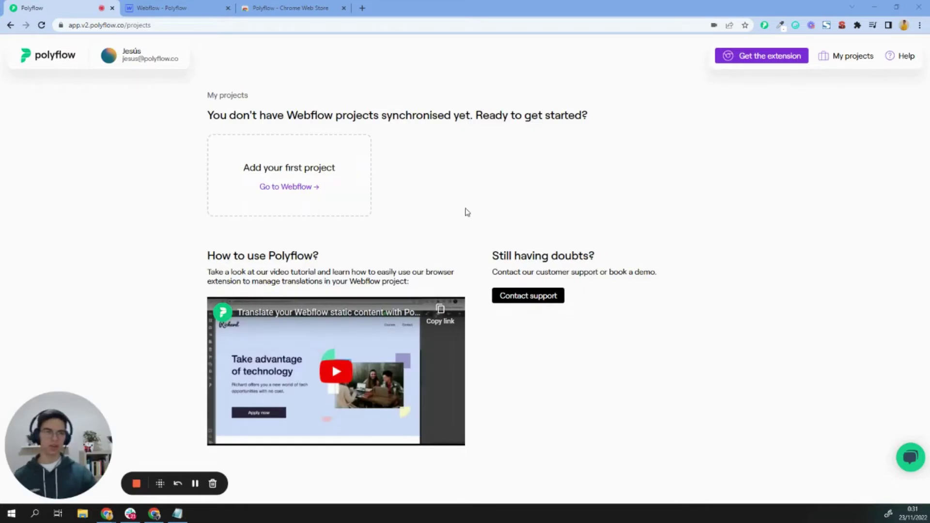
Step: Restart the welcome onboarding and go through its slides, including the one on installing the Chrome browser extension
left_click(893, 57)
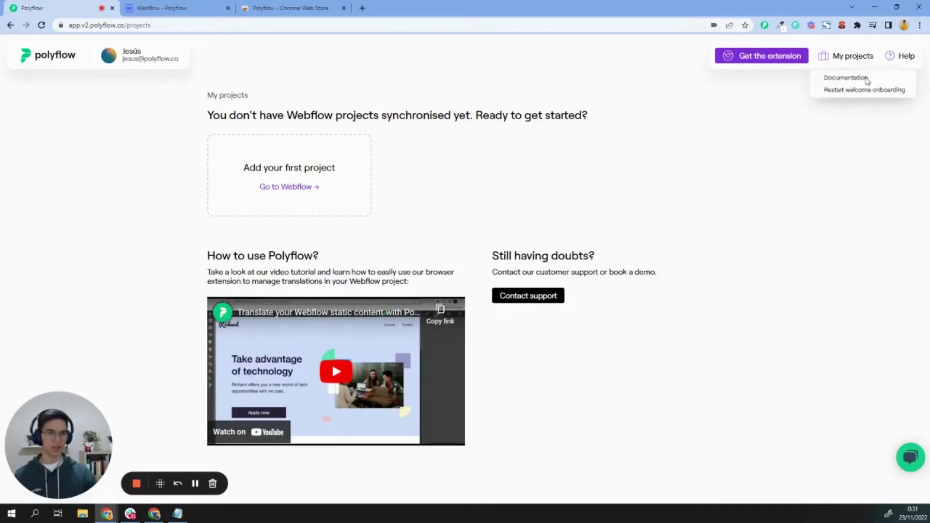
left_click(866, 89)
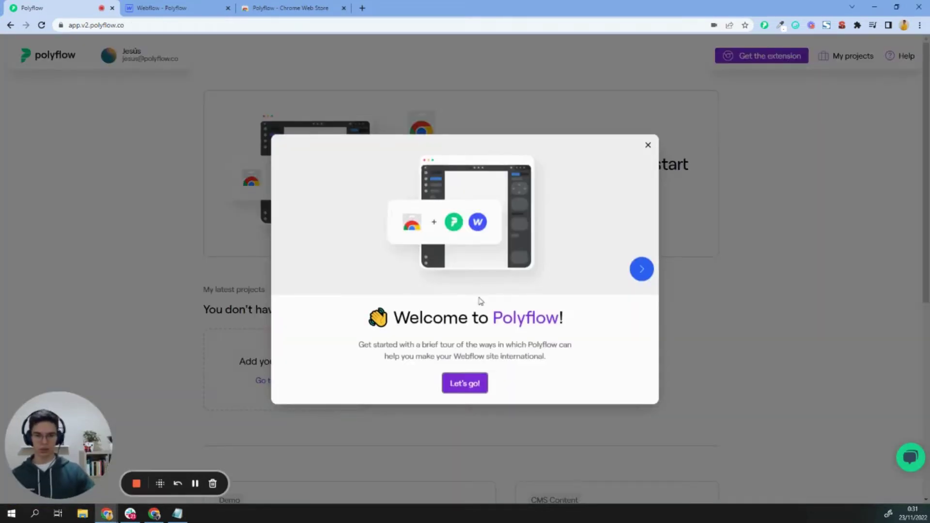
left_click(642, 272)
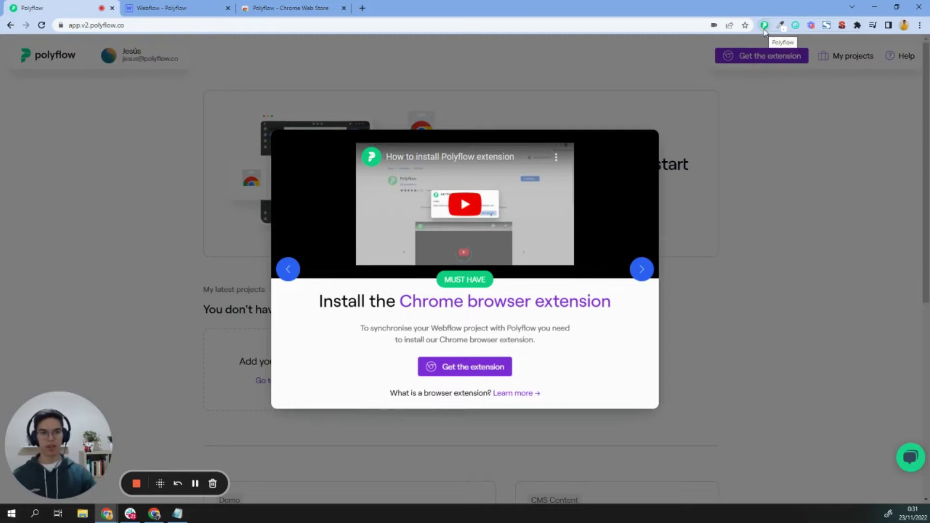
left_click(643, 269)
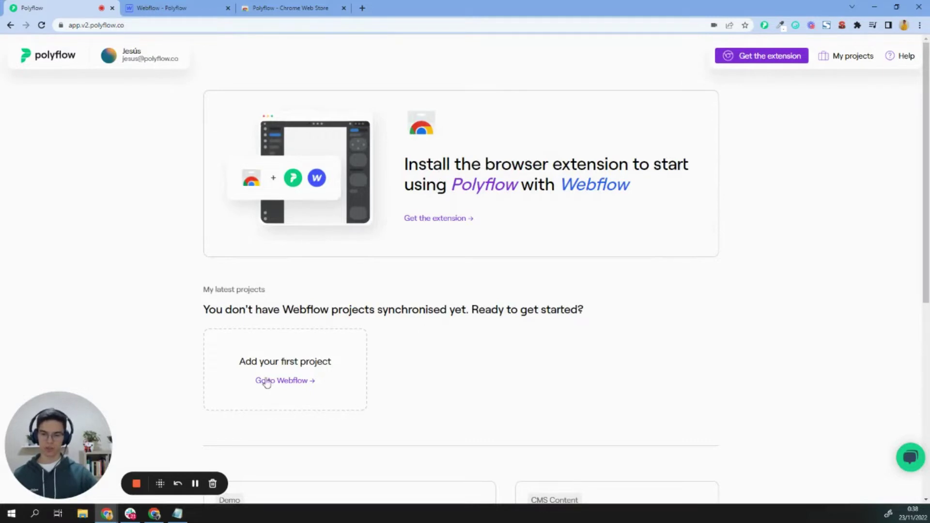
Step: Switch to the Webflow Designer and synchronise the Polyflow site project through the Polyflow extension
left_click(170, 11)
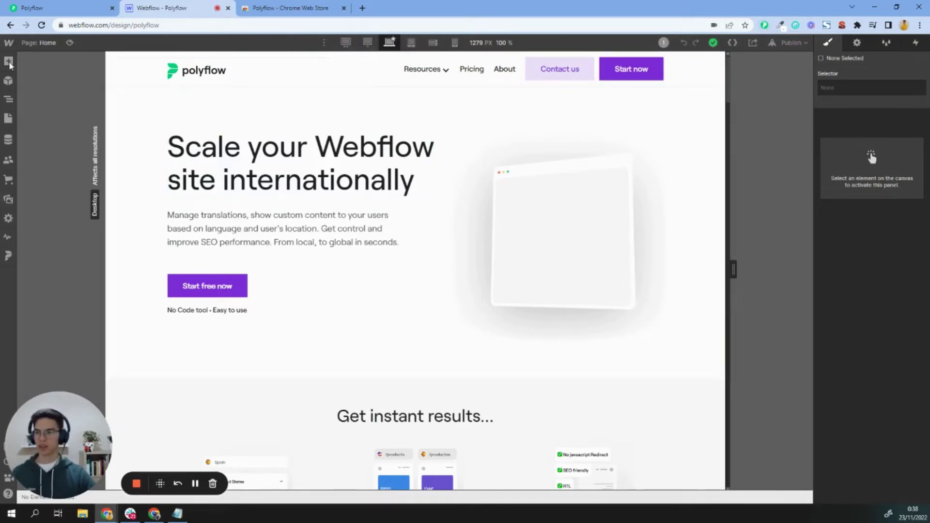
left_click(8, 256)
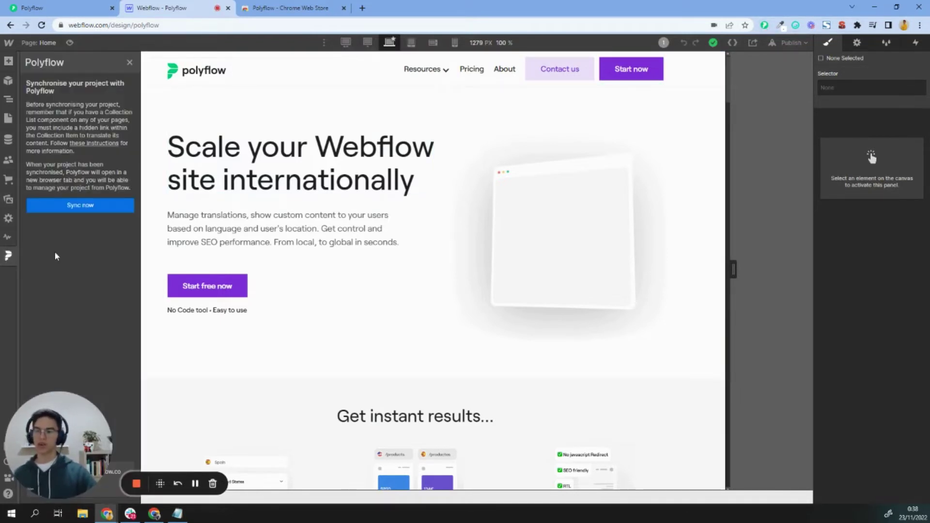
left_click(91, 206)
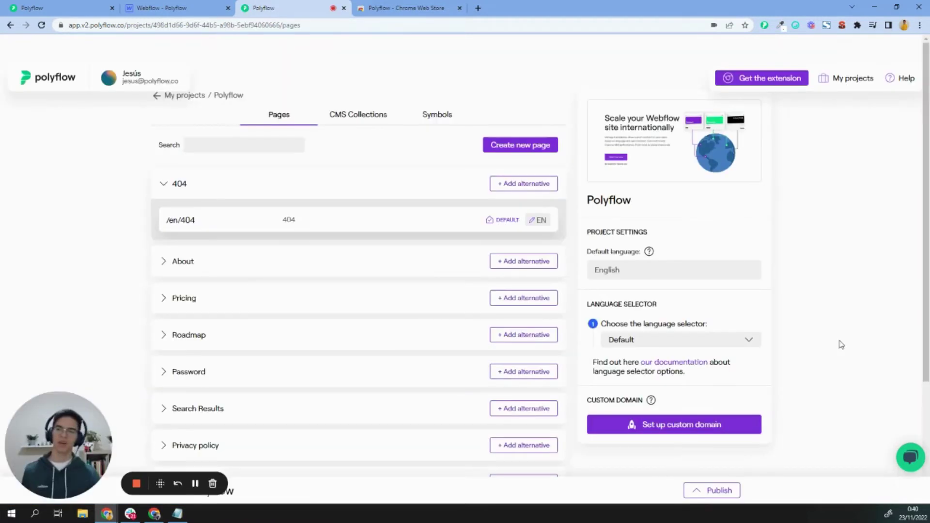
Step: Look through the synchronised project's page list, its Faqs CMS collection and its symbols, and return to the pages
left_click(165, 184)
scroll(203, 169, "down", 2)
scroll(202, 306, "up", 2)
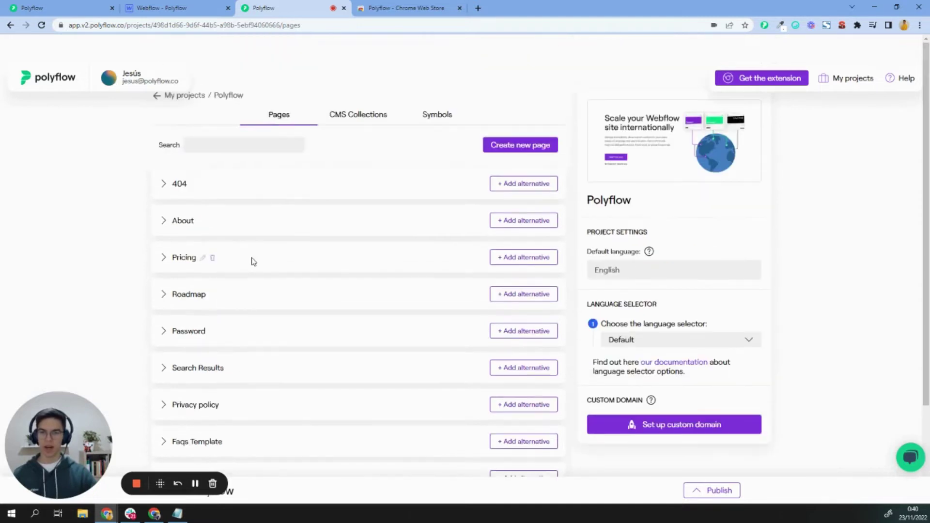
left_click(349, 121)
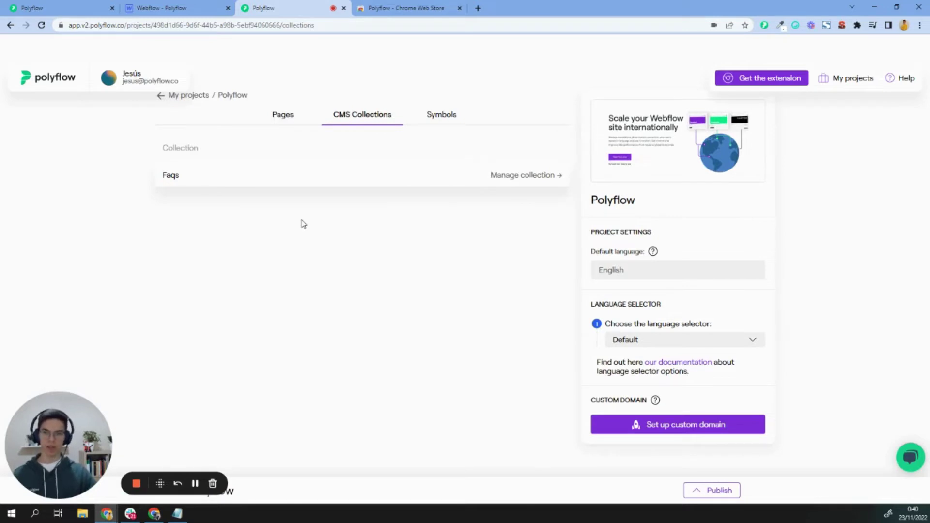
left_click(507, 177)
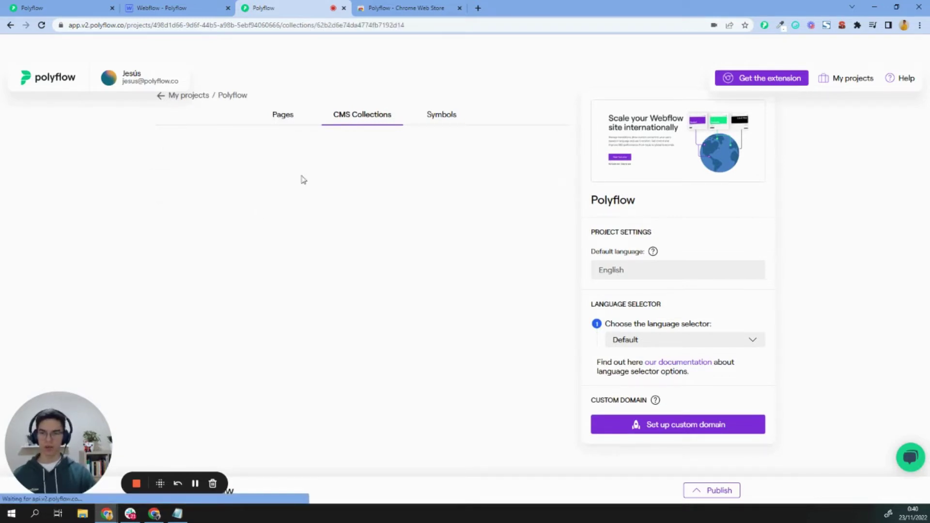
left_click(439, 120)
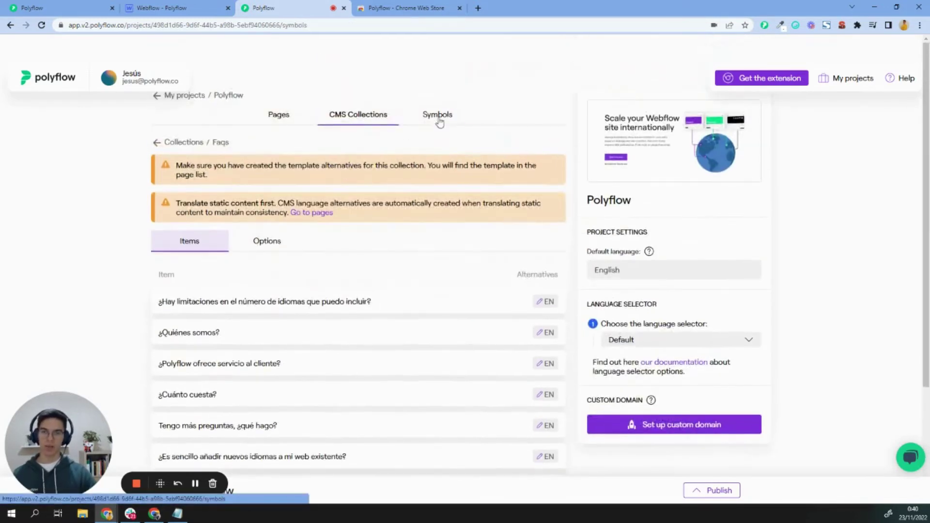
left_click(285, 119)
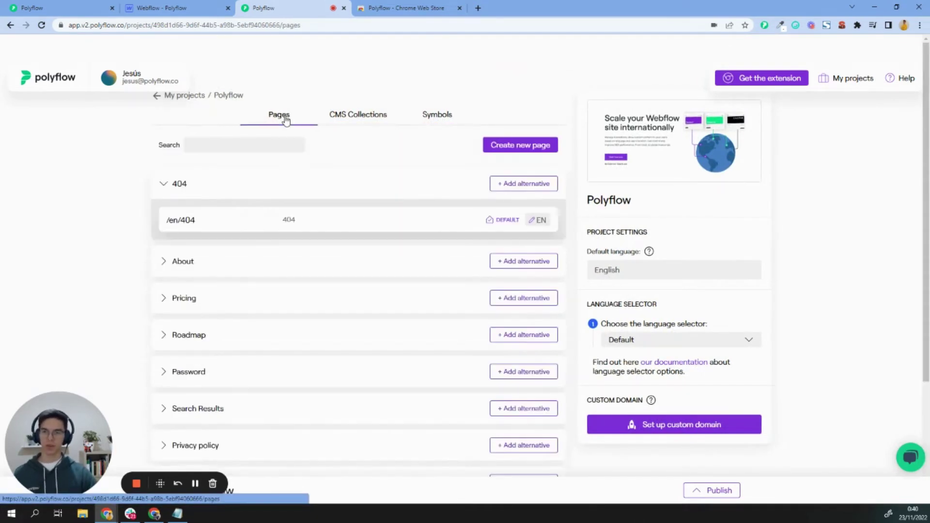
Step: Create a Spanish alternative of the Home page based on the Home template, adding Spanish as a new language
scroll(274, 257, "down", 1)
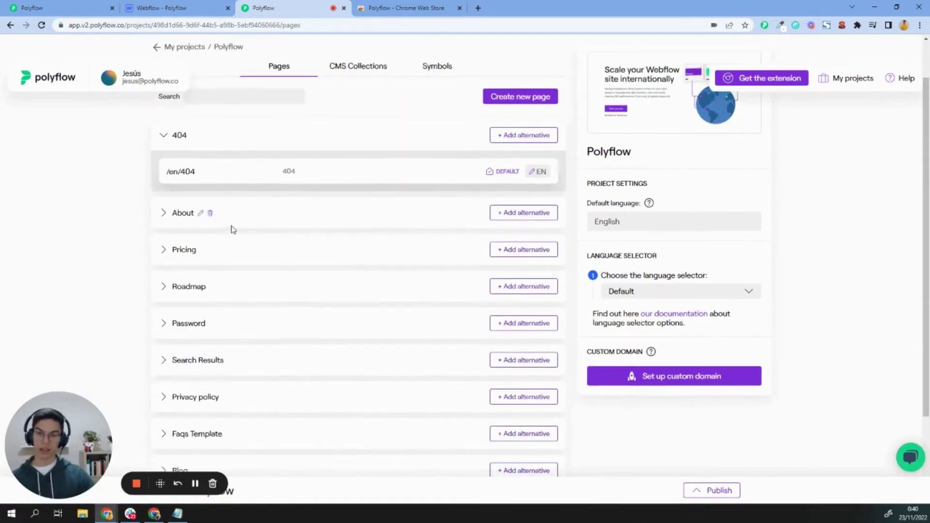
scroll(226, 275, "down", 2)
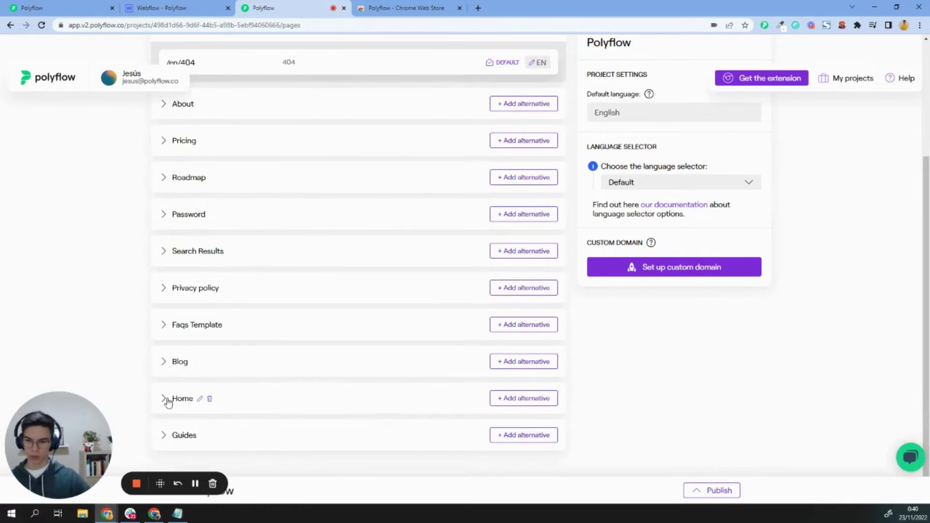
left_click(167, 397)
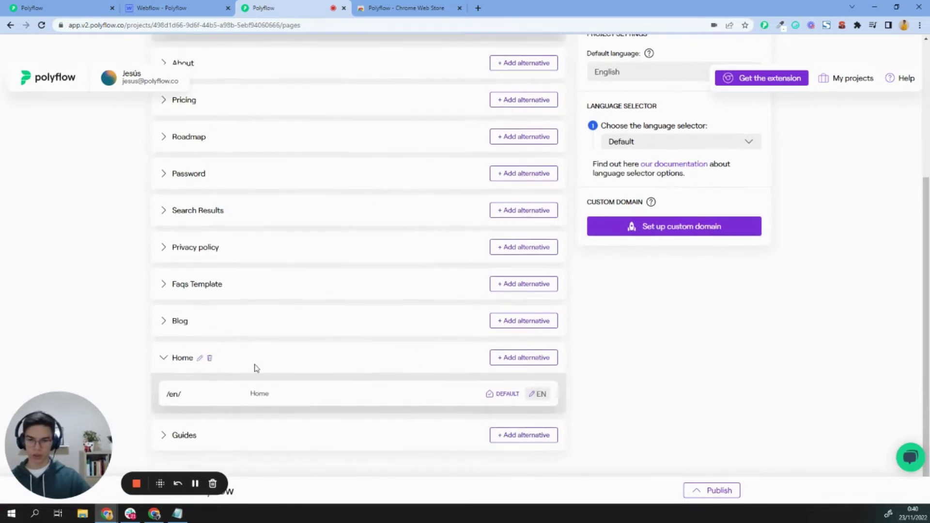
left_click(518, 358)
left_click(420, 186)
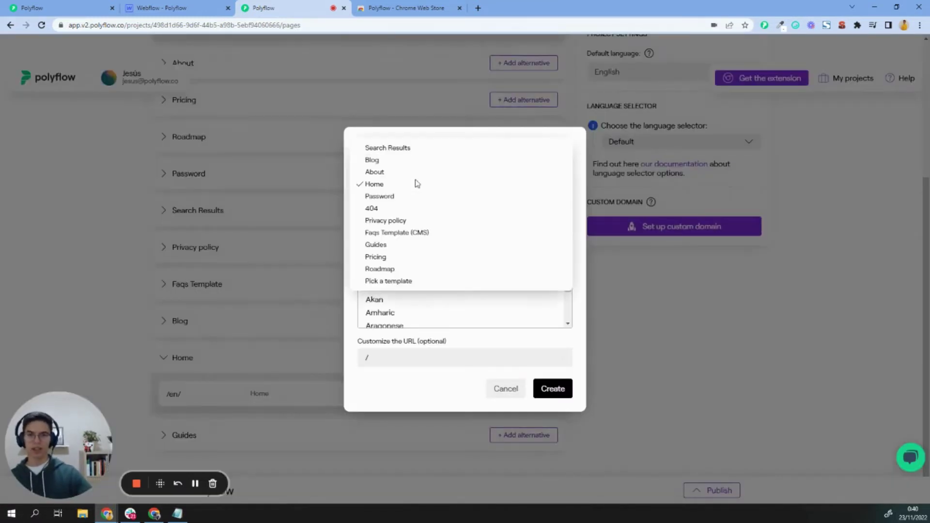
left_click(378, 187)
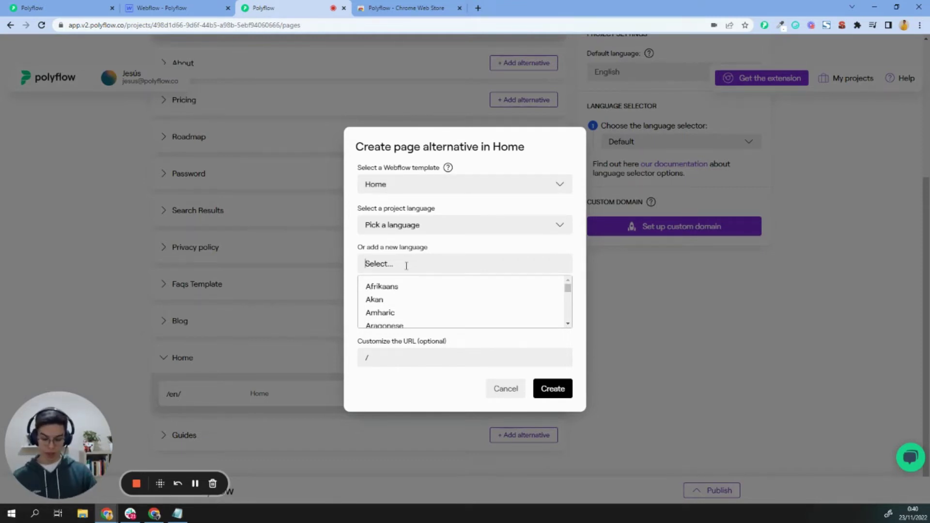
type("span")
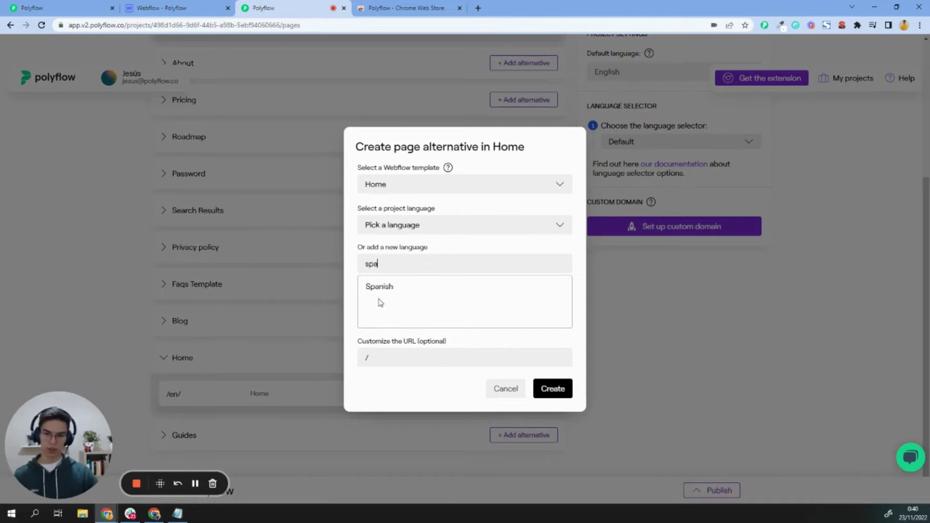
left_click(381, 293)
left_click(558, 389)
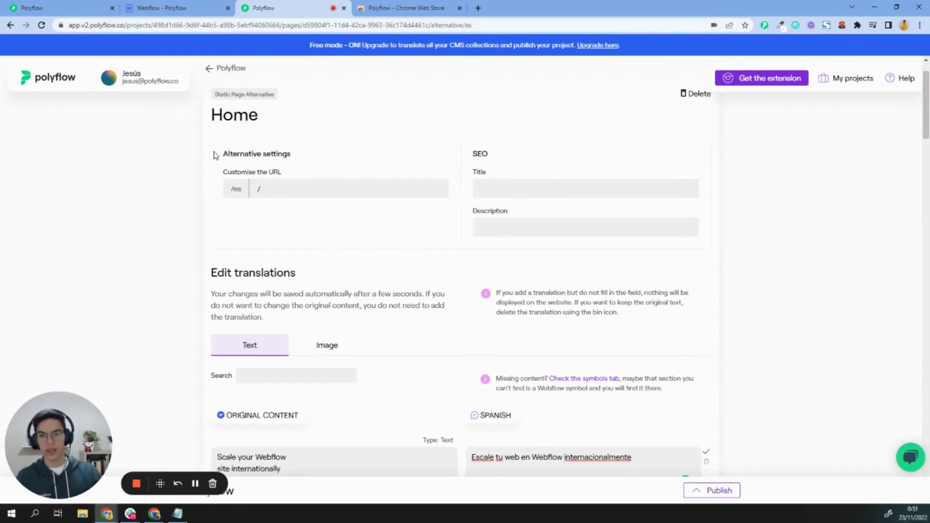
Step: Review the Spanish Home alternative's URL and SEO settings, its text translations and its image translations
scroll(245, 214, "up", 1)
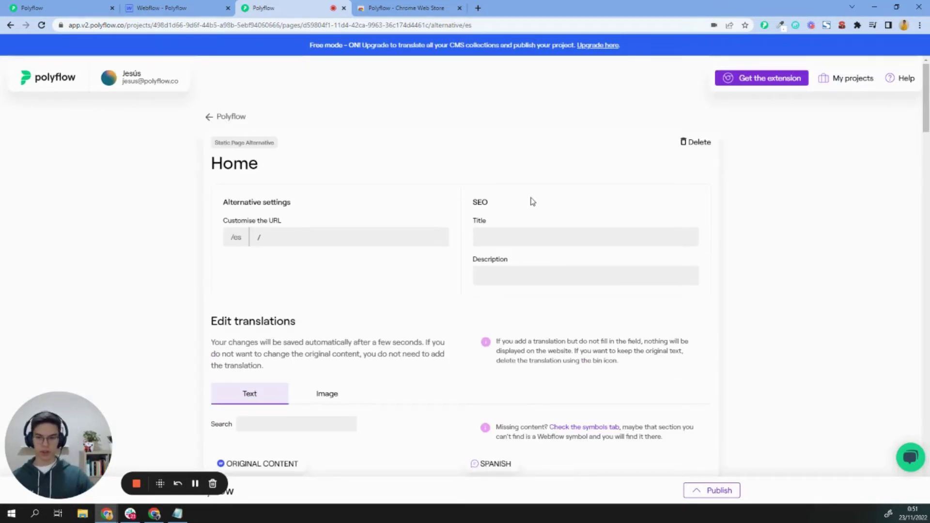
scroll(530, 202, "down", 5)
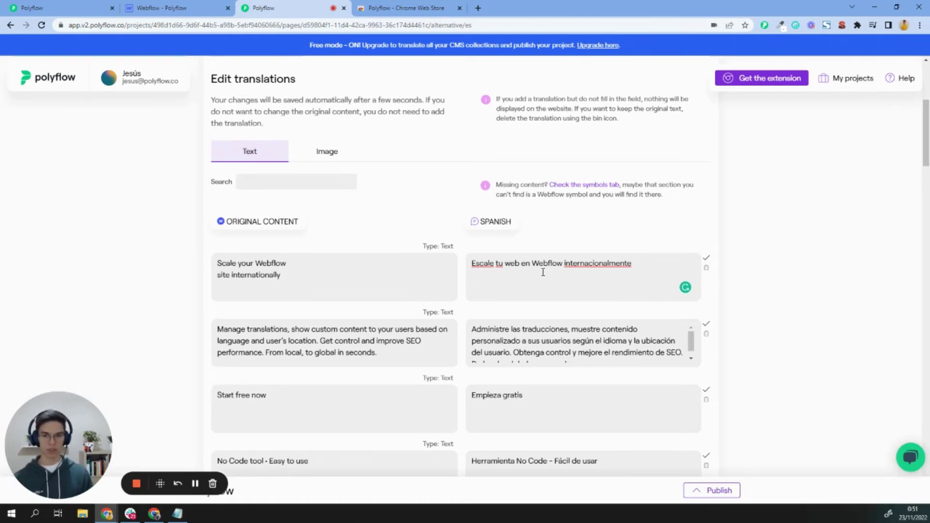
scroll(472, 243, "down", 1)
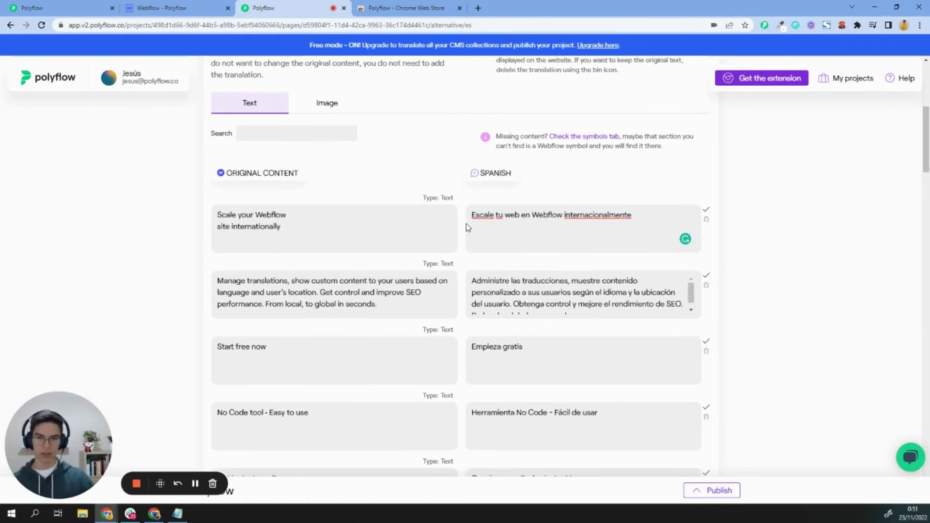
scroll(441, 215, "up", 2)
left_click(328, 201)
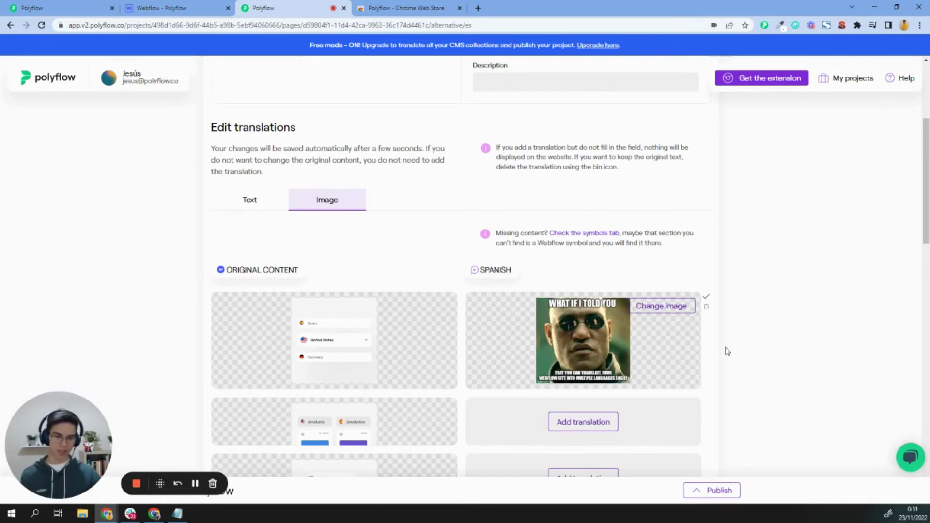
scroll(285, 170, "up", 4)
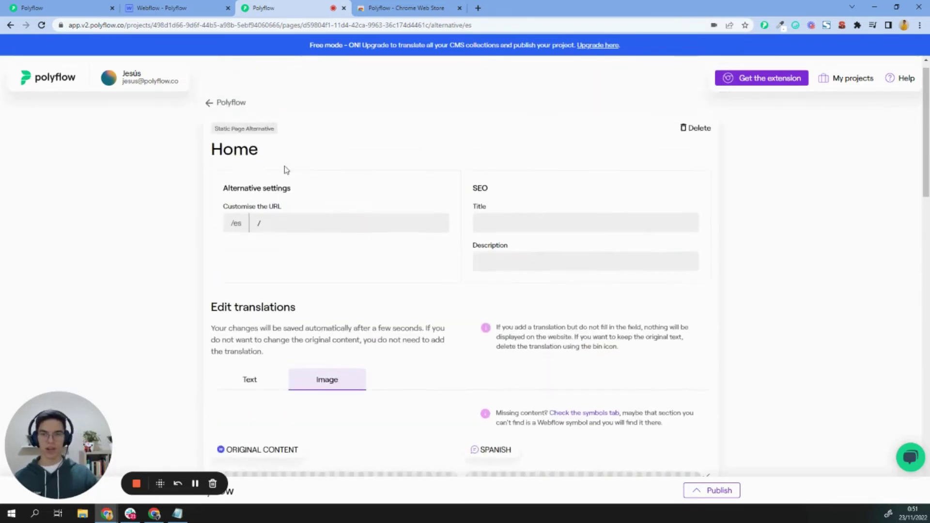
Step: Open the Faqs CMS collection and examine the Spanish alternative of its "¿Hay limitaciones en el número de idiomas que puedo incluir?" item
left_click(212, 117)
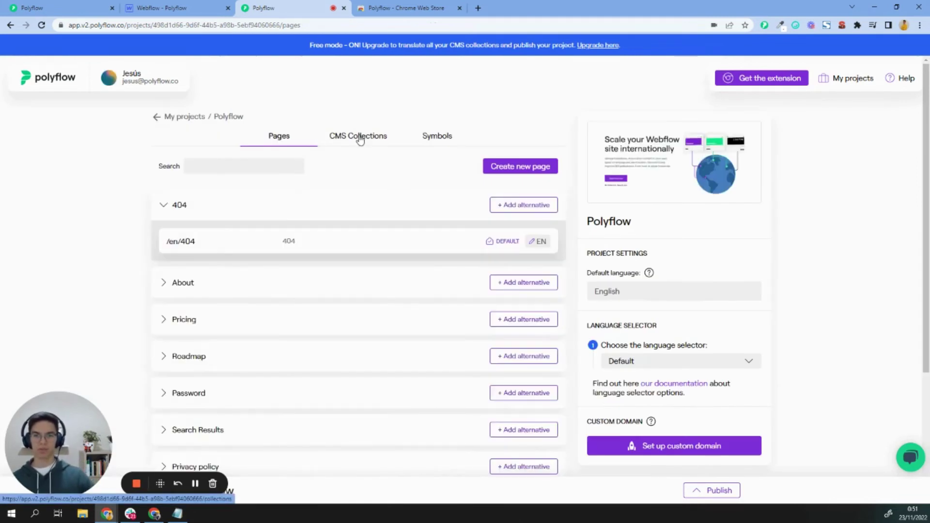
left_click(360, 140)
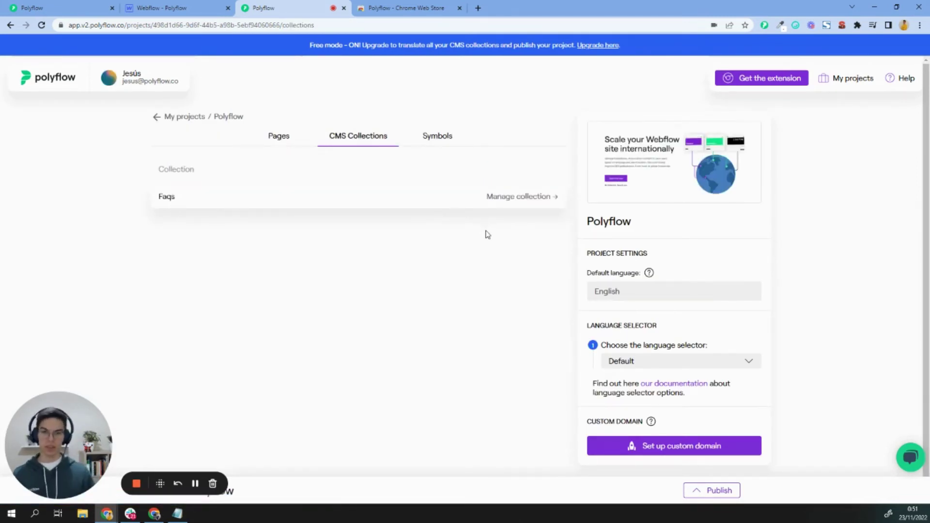
left_click(519, 198)
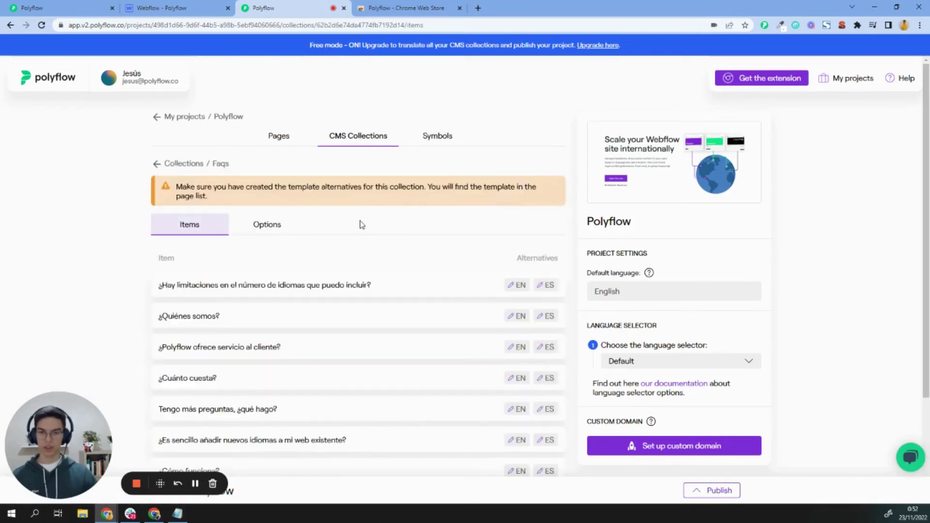
scroll(360, 225, "down", 2)
left_click(549, 194)
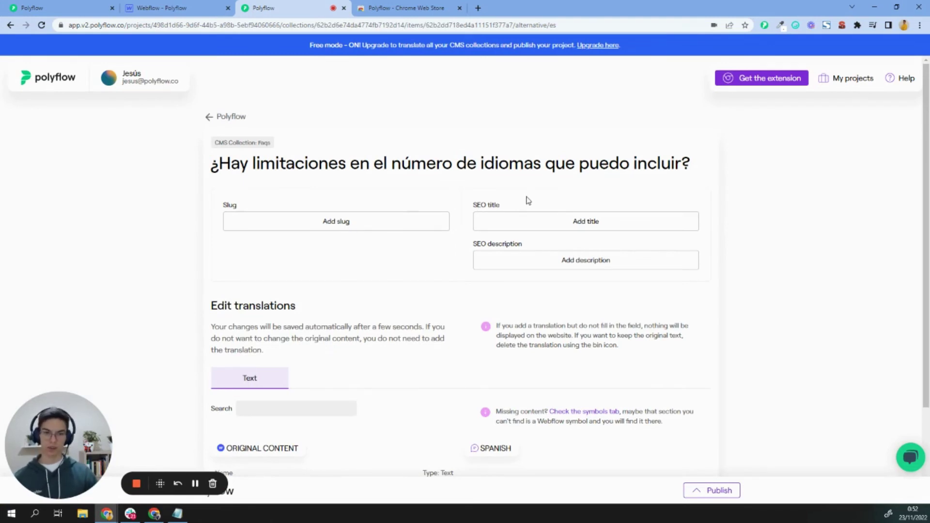
scroll(527, 251, "down", 3)
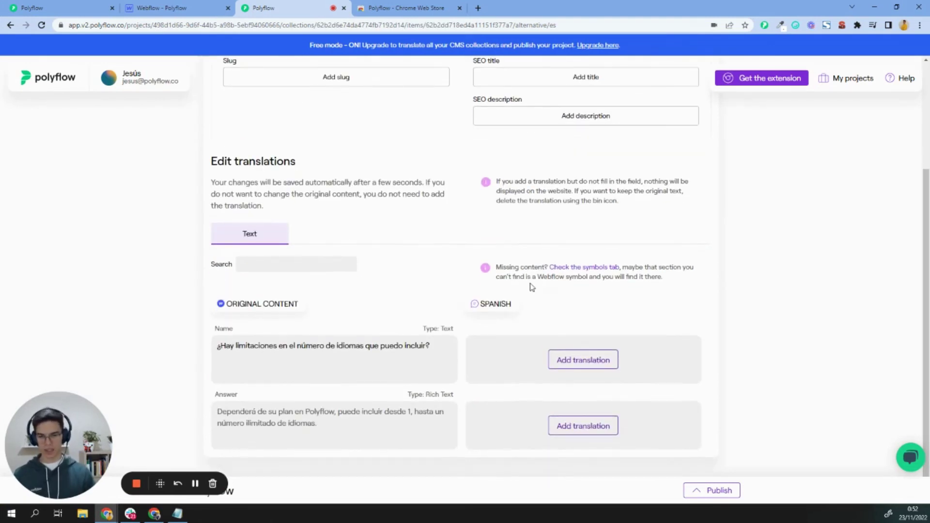
scroll(532, 286, "up", 3)
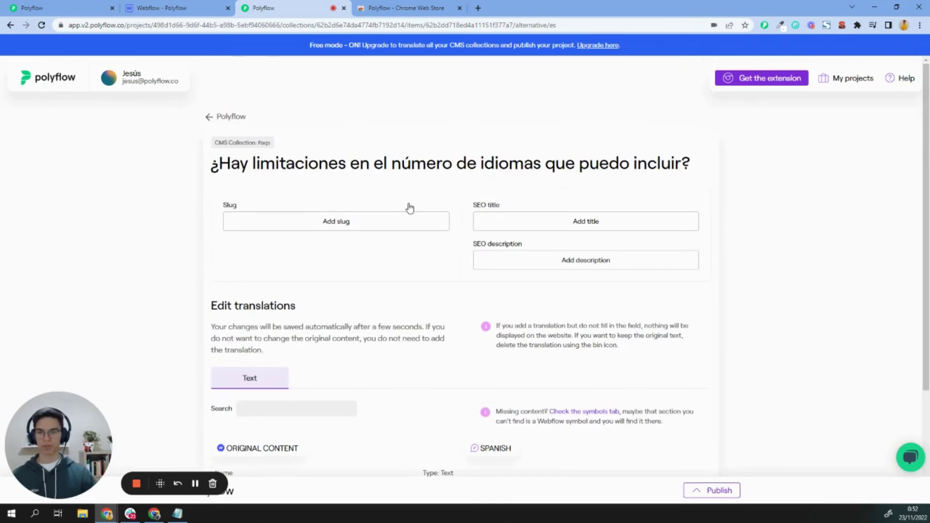
Step: Return to the project, open its symbols and examine the translation fields in the Navbar symbol's Spanish alternative
left_click(227, 120)
left_click(450, 139)
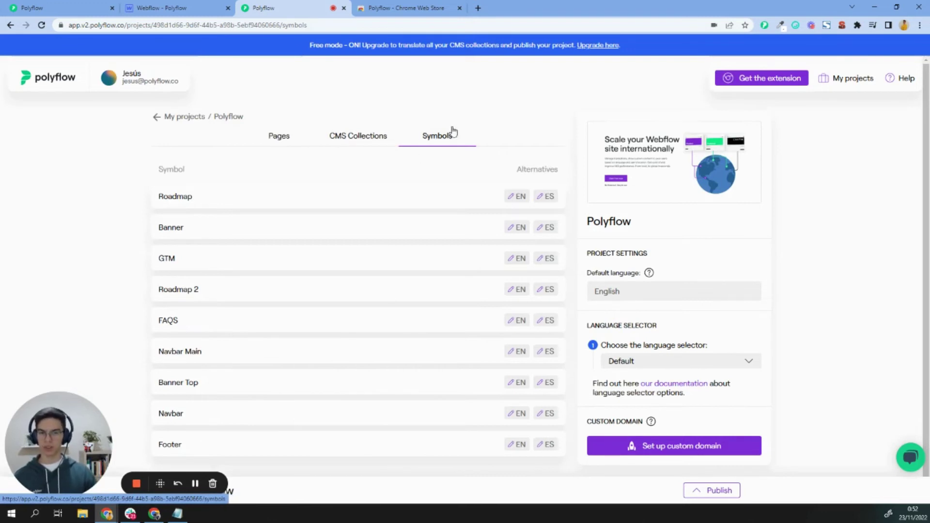
scroll(228, 297, "down", 1)
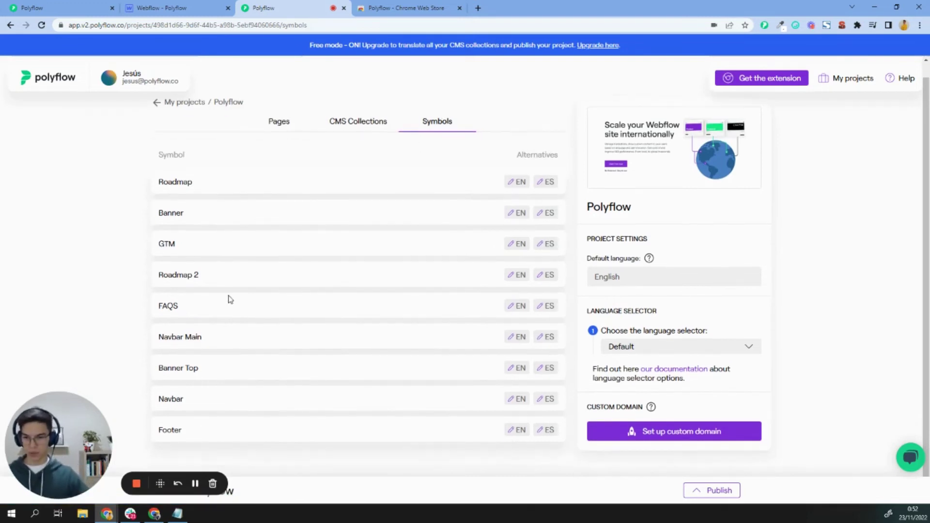
left_click(546, 401)
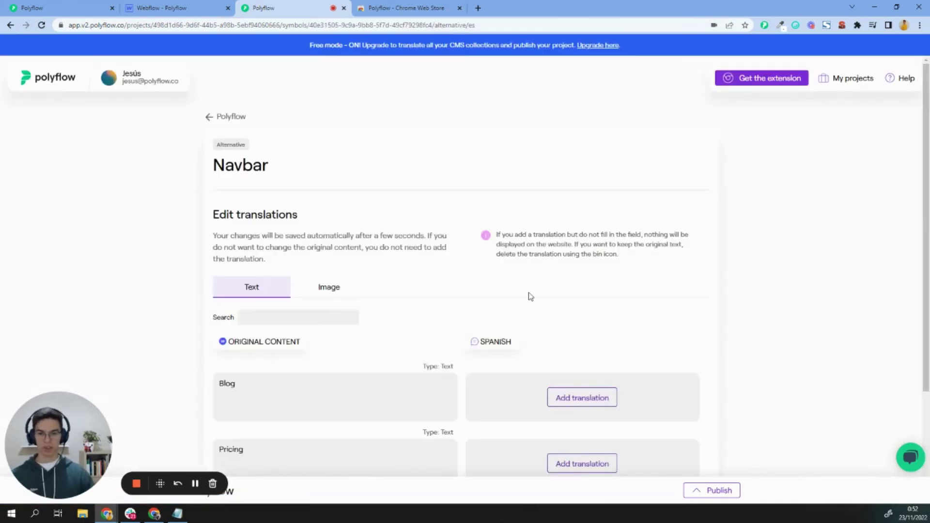
scroll(531, 297, "down", 3)
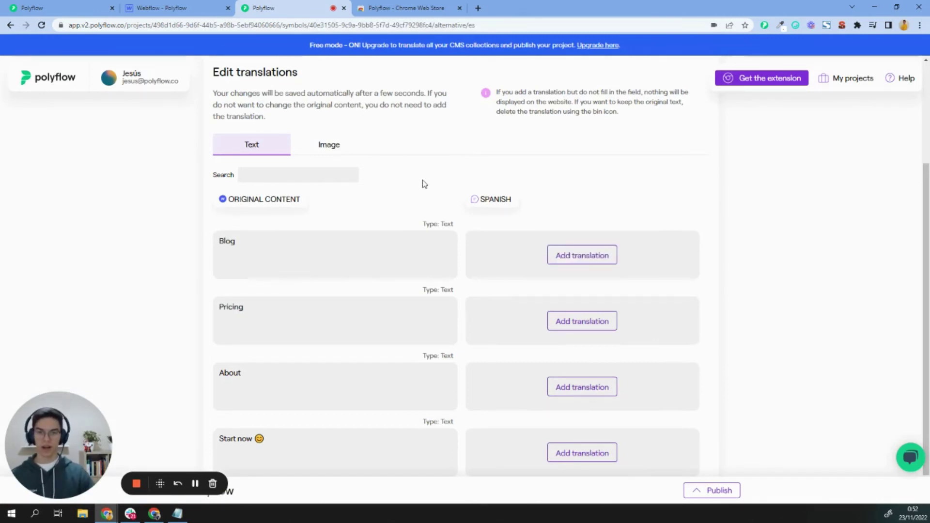
Step: Check the Navbar symbol's Spanish image translations and return to its text translations
left_click(335, 150)
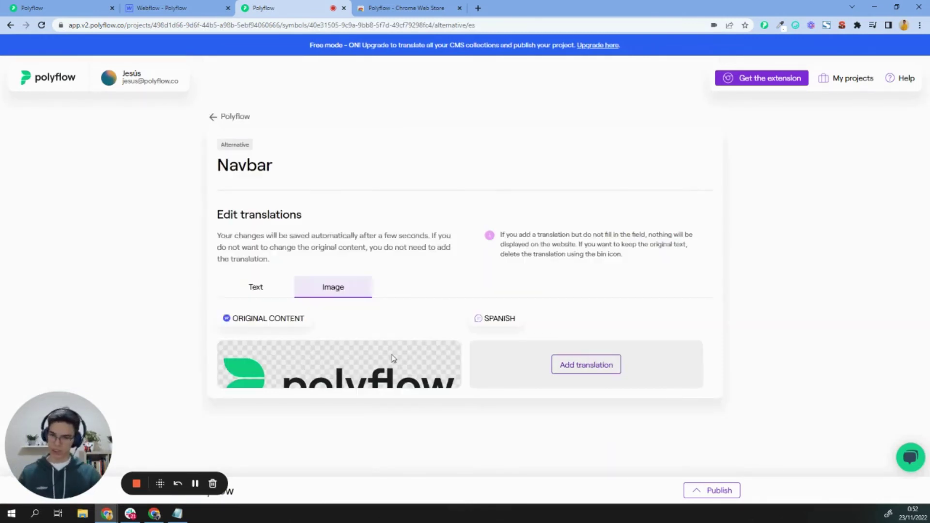
left_click(265, 292)
scroll(667, 274, "down", 2)
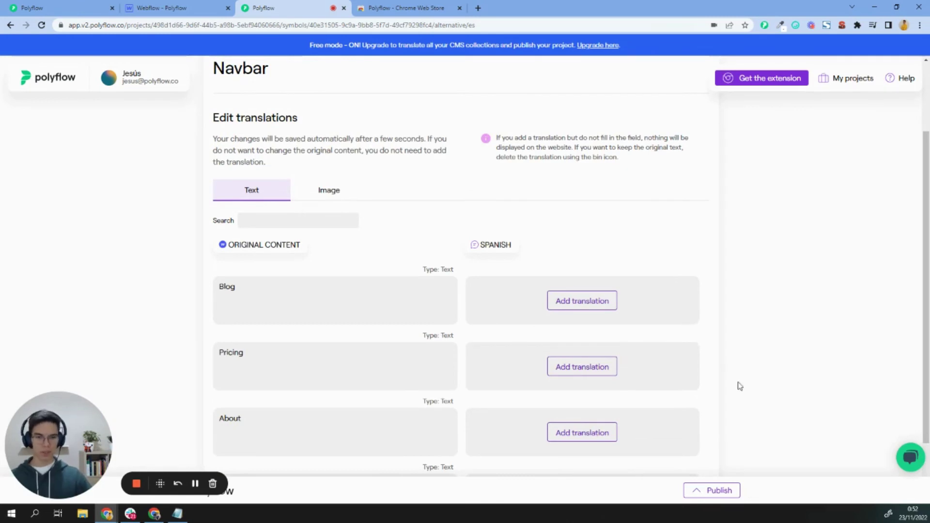
Step: Create a new preview of the project's latest version and open the previewed site
left_click(723, 490)
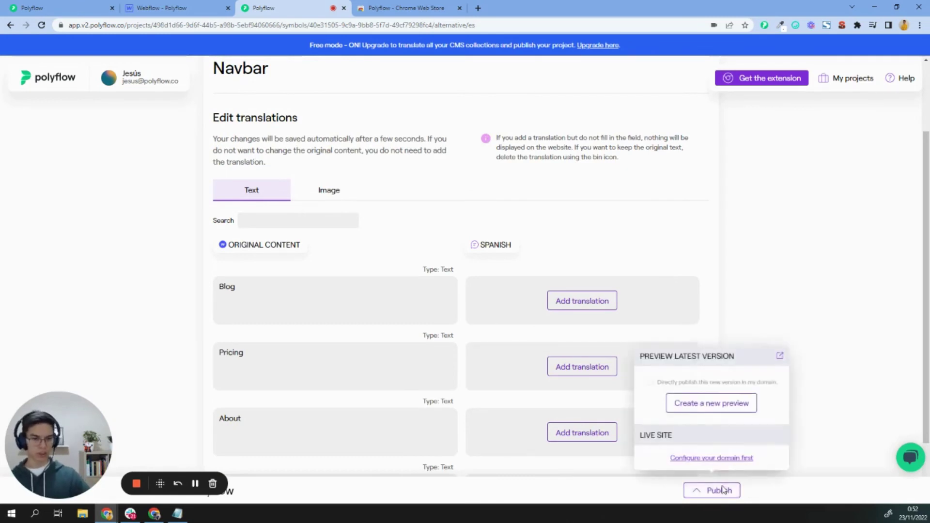
left_click(721, 406)
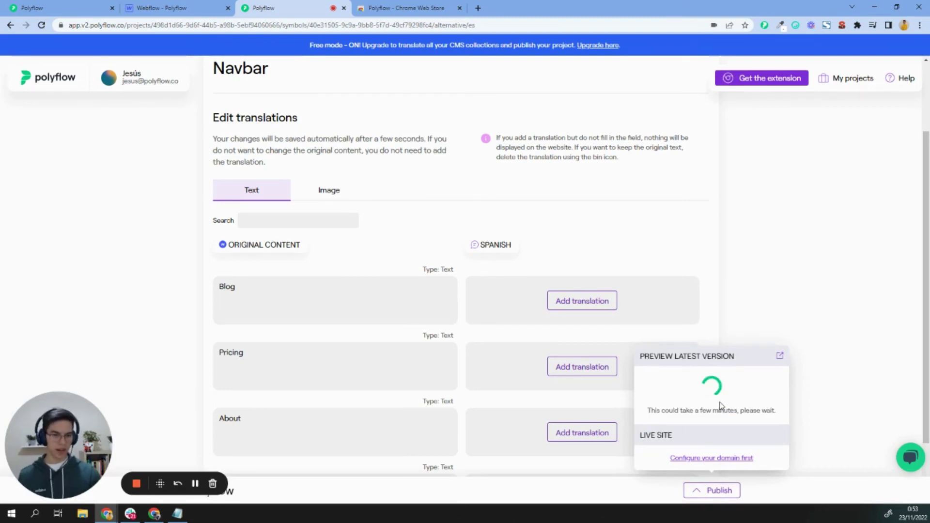
left_click(717, 478)
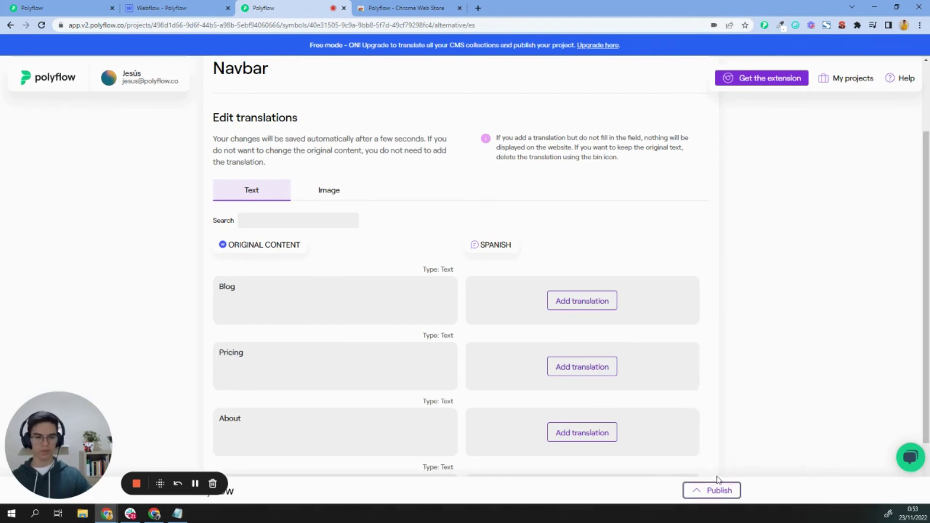
left_click(719, 491)
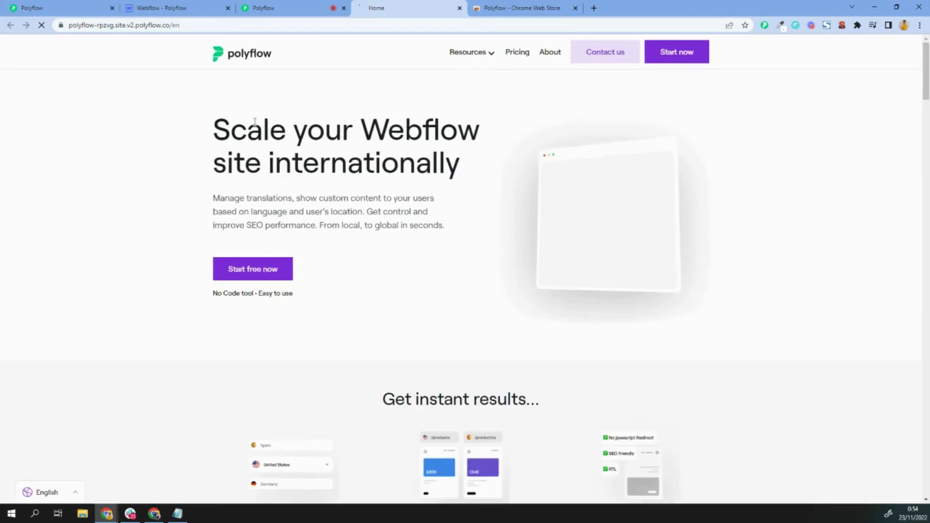
Step: Review the previewed Home page in English, and switch it to Spanish to examine the translated texts and images
scroll(320, 213, "down", 3)
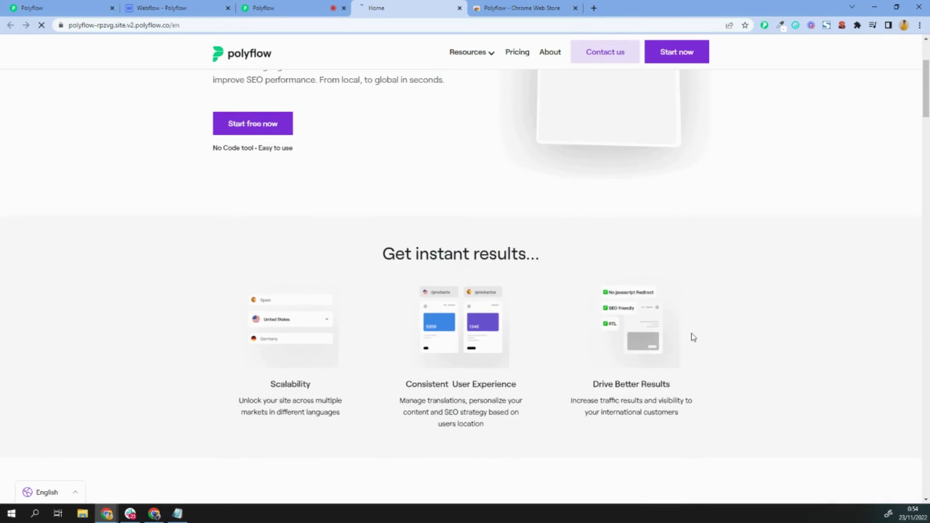
scroll(525, 273, "up", 2)
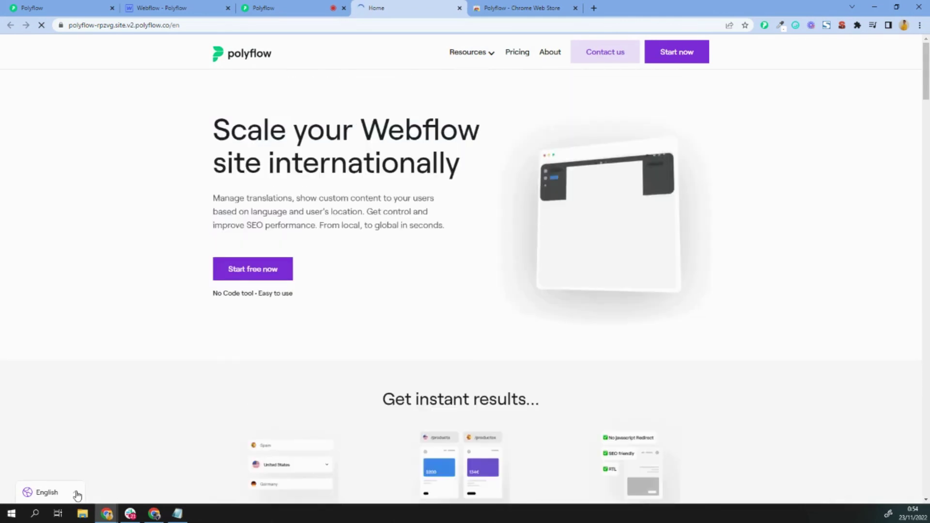
left_click(73, 492)
left_click(40, 438)
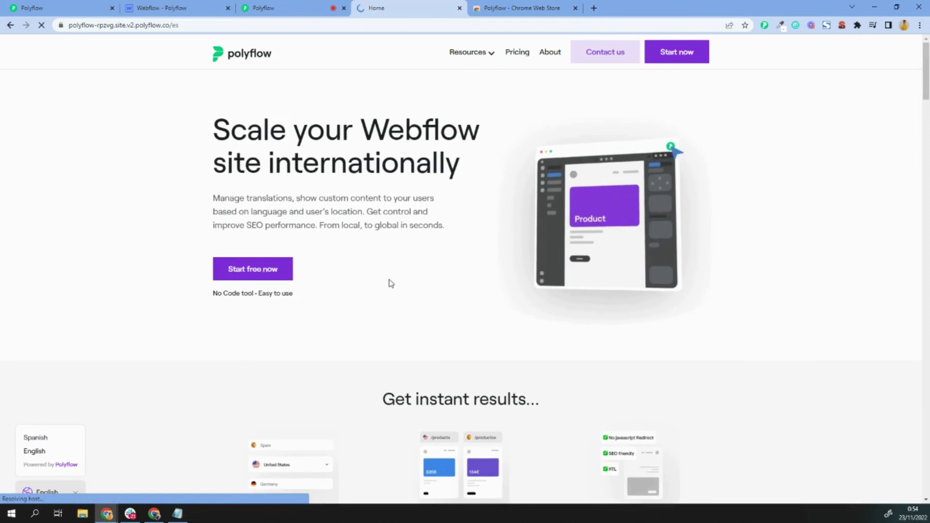
scroll(263, 243, "down", 4)
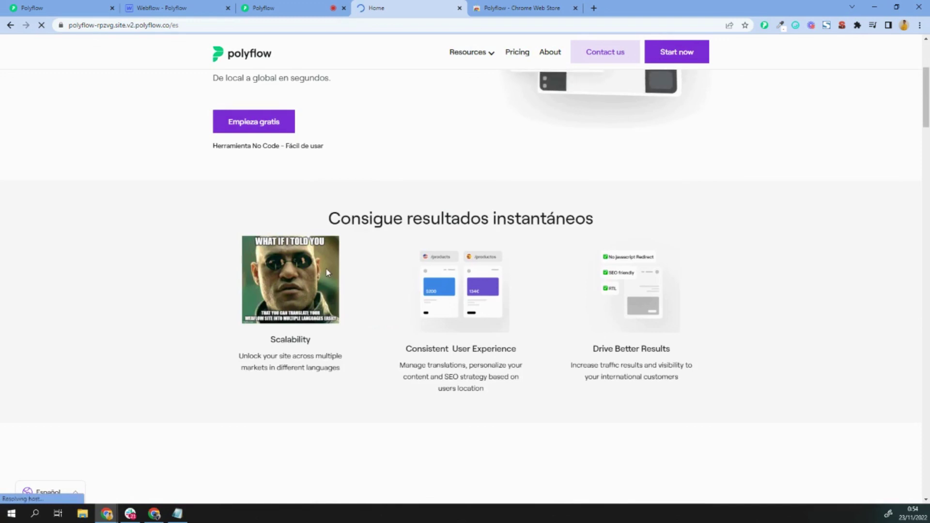
scroll(308, 274, "up", 3)
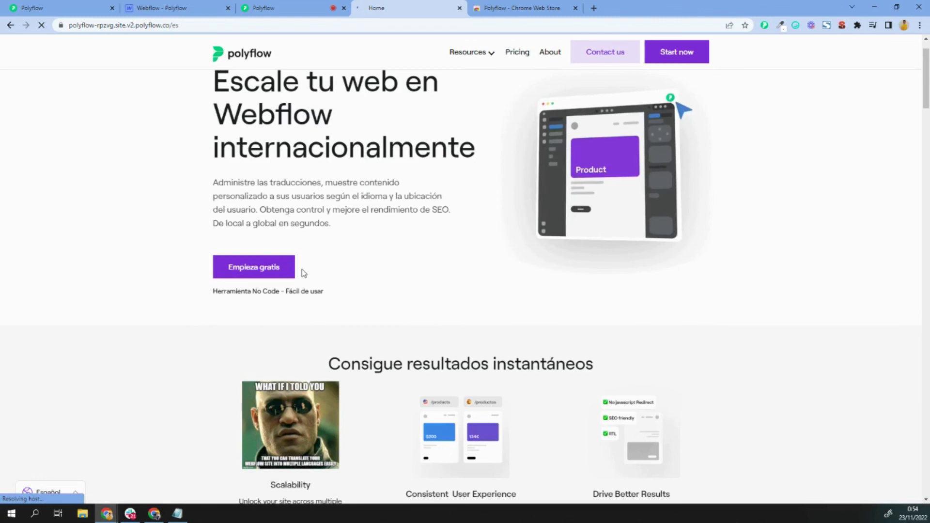